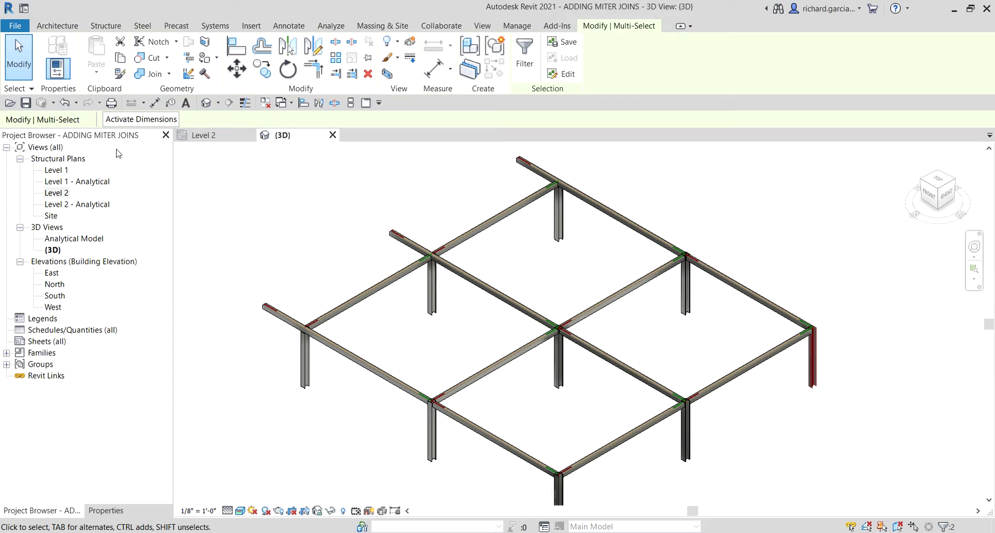
Open the Level 2 structural plan and centre the HSS beam grid in view.
click(60, 193)
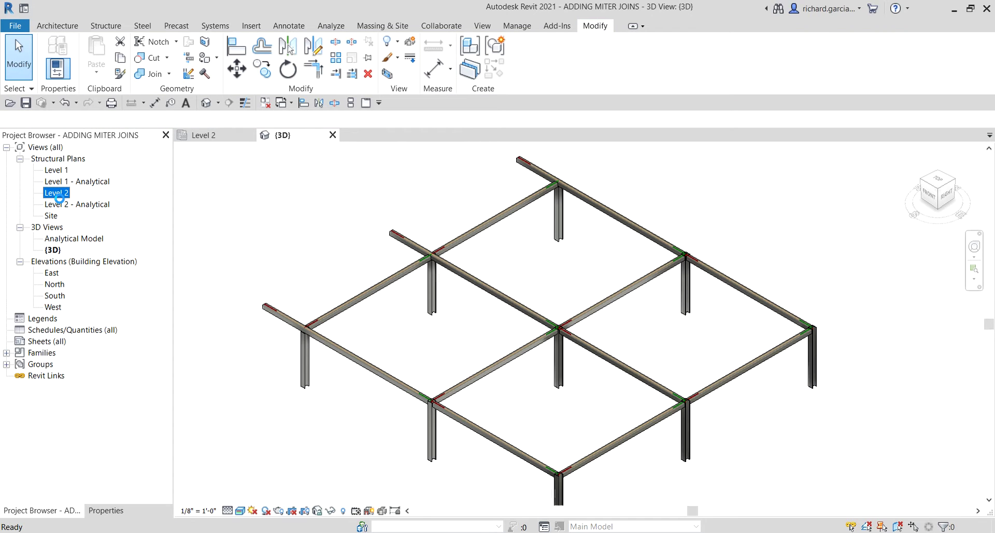
double_click(59, 197)
scroll(548, 271, down, 4)
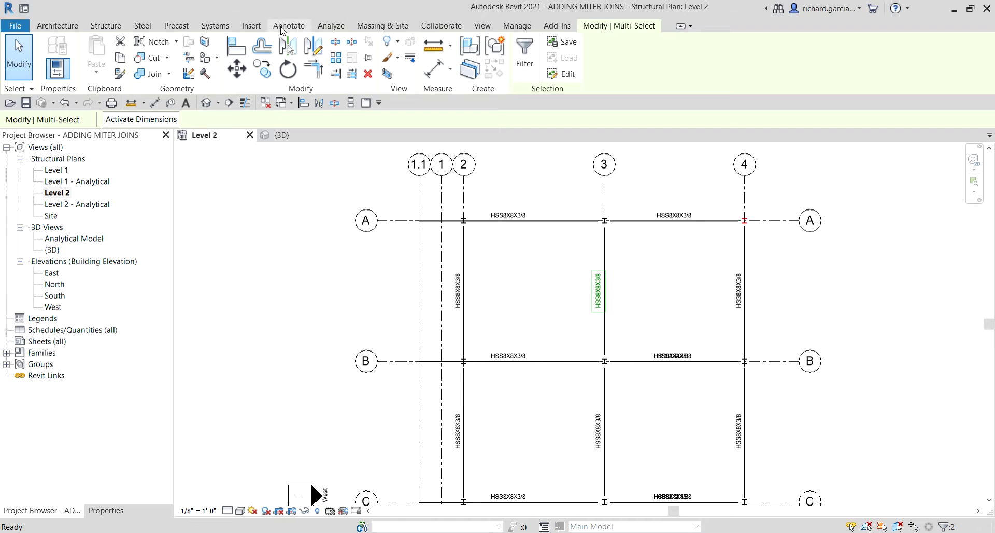
click(286, 27)
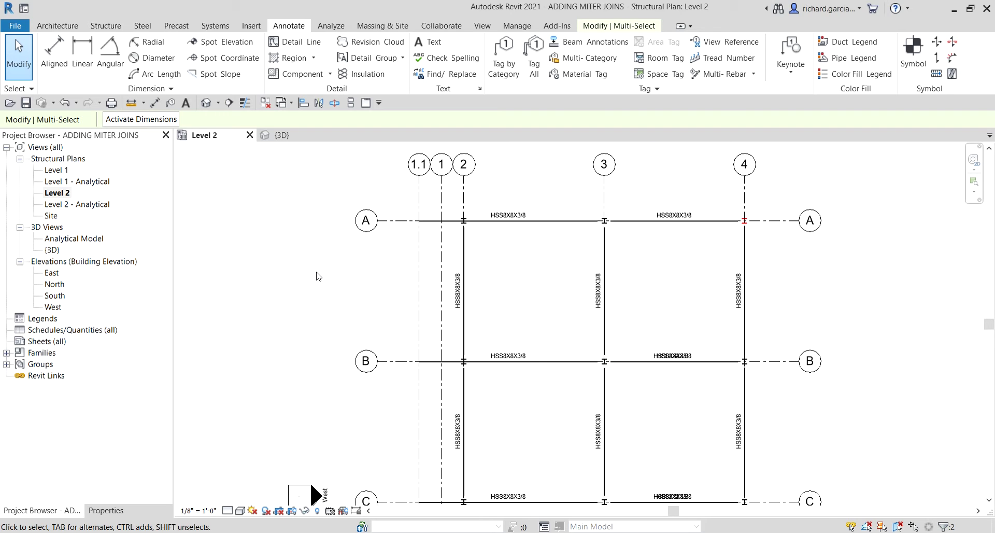
scroll(317, 272, down, 1)
middle_drag(352, 284, 381, 261)
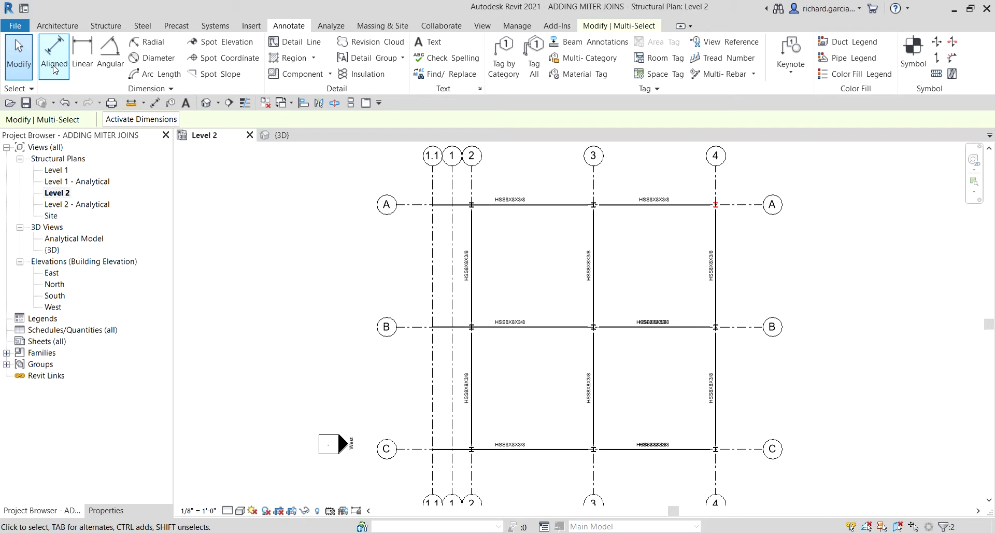
key(Escape)
Return to the Modify tab's general tools above the Level 2 plan.
click(595, 25)
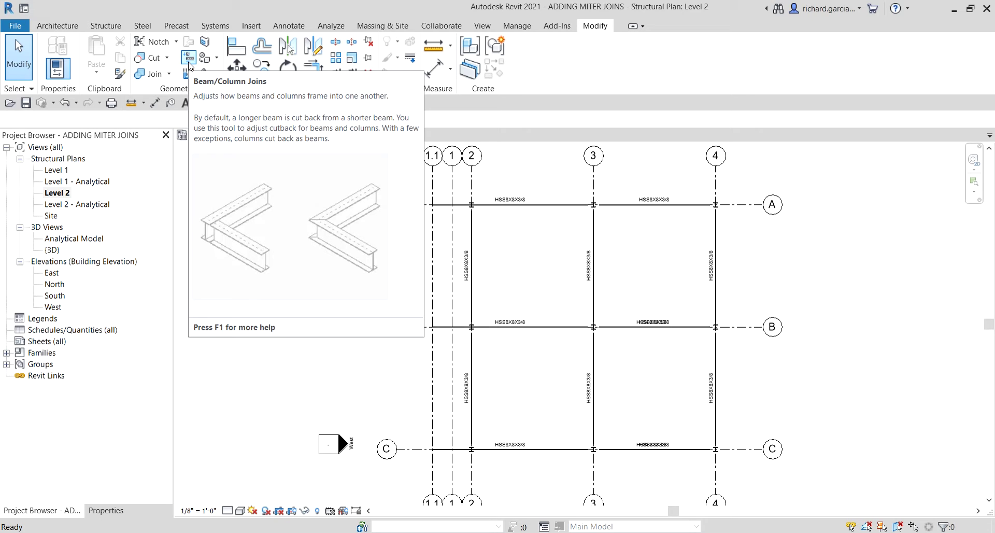
Select the HSS beam along grid A and start Create Similar with CS.
scroll(446, 210, up, 3)
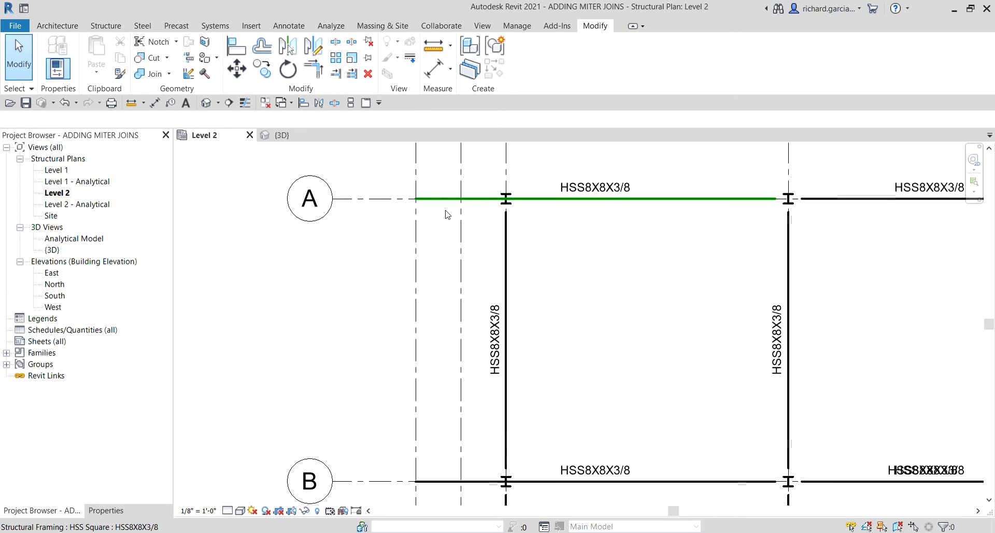
scroll(448, 214, up, 3)
middle_drag(445, 218, 409, 264)
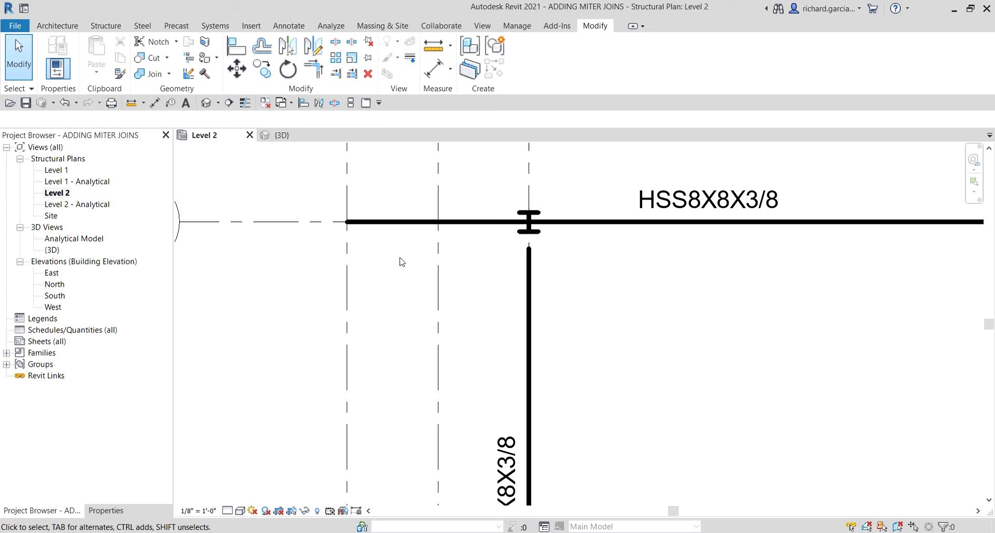
click(391, 224)
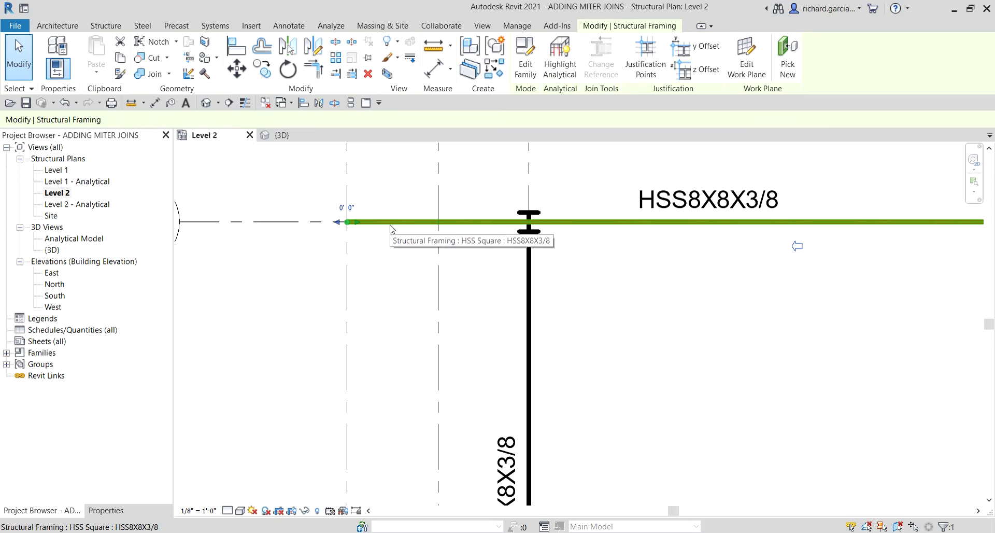
key(c)
key(s)
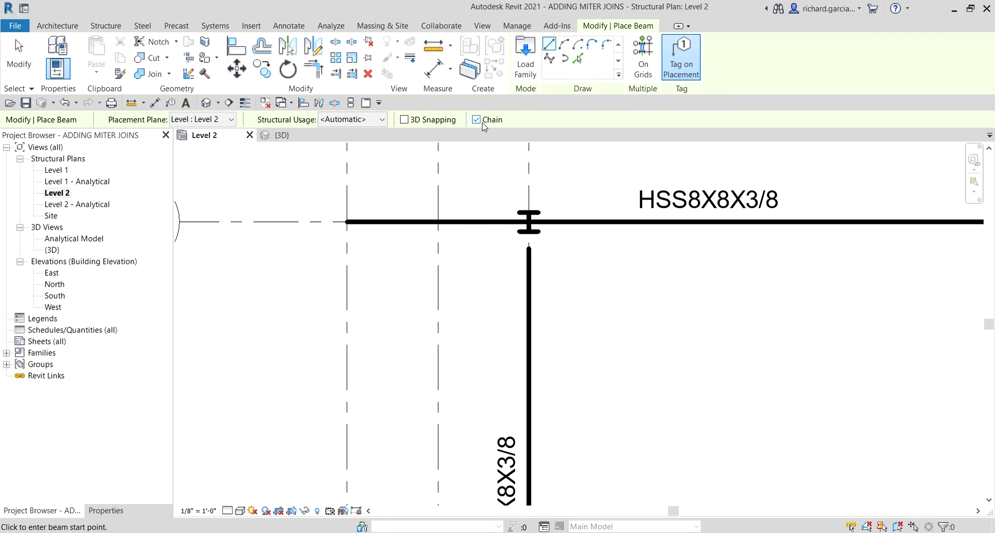
Place chained HSS8X8X3/8 beams on grid 1.1 from the grid A beam end to grids B and C.
click(347, 222)
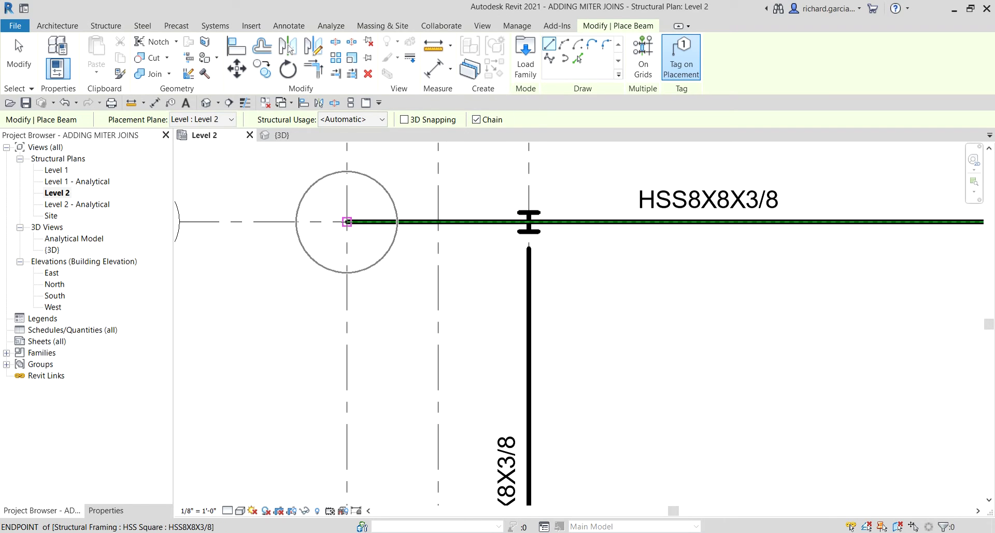
middle_drag(388, 289, 508, 176)
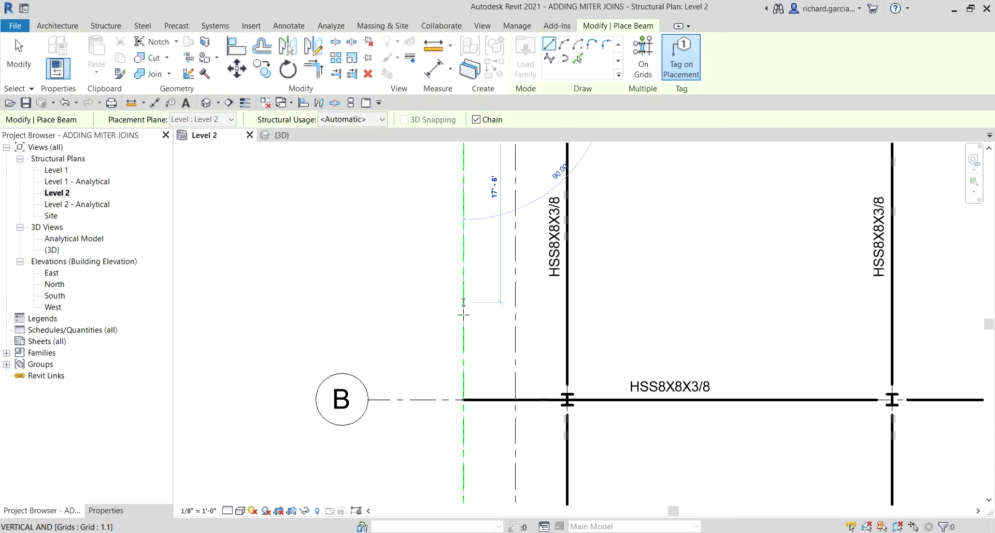
click(463, 399)
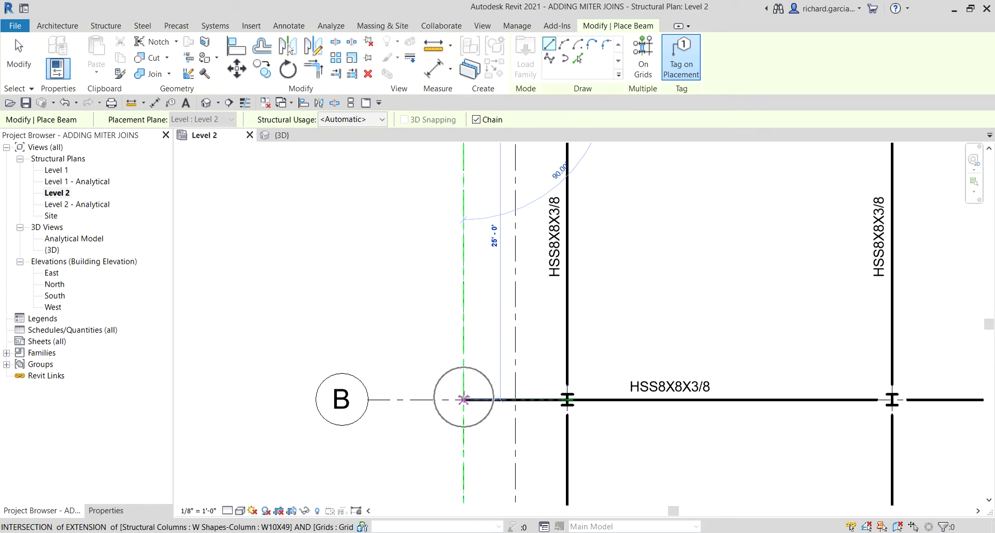
scroll(477, 412, down, 2)
middle_drag(469, 409, 537, 88)
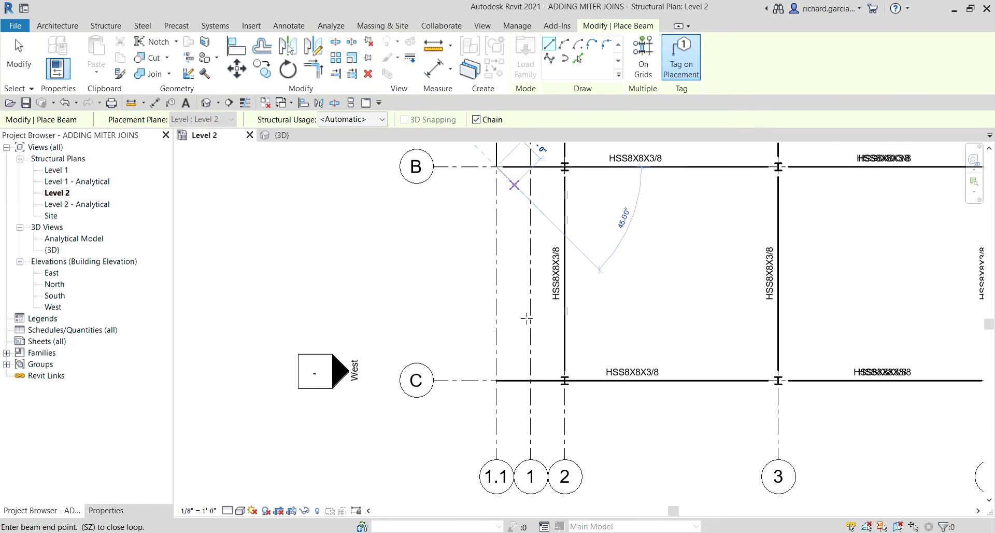
scroll(493, 383, up, 2)
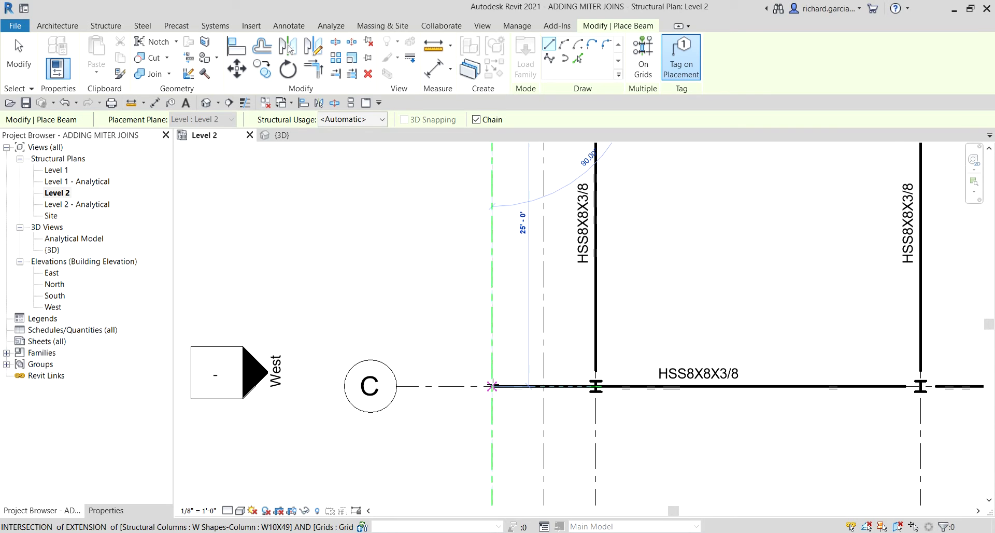
click(492, 386)
scroll(492, 386, down, 1)
middle_drag(492, 386, 477, 459)
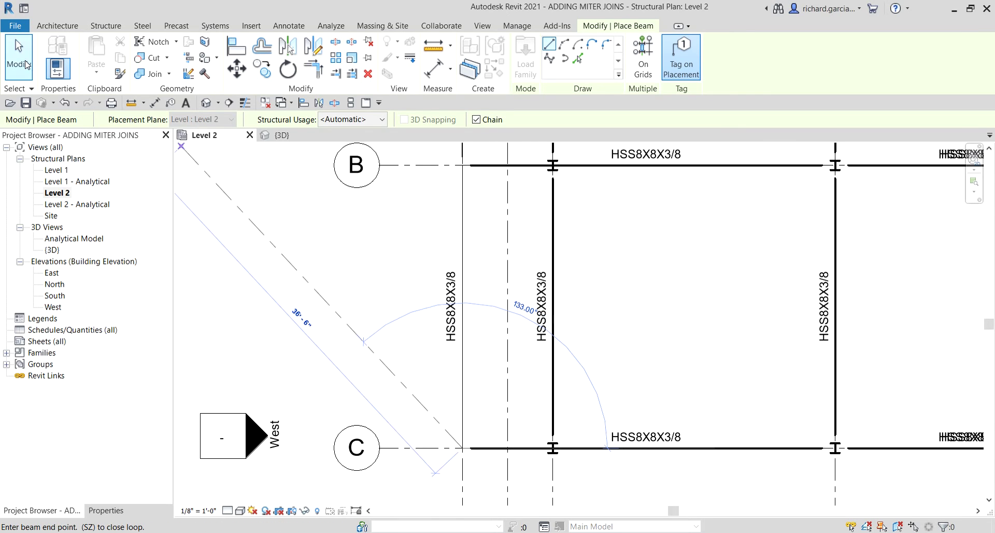
End beam placement and orbit the {3D} view to a frame corner.
click(25, 64)
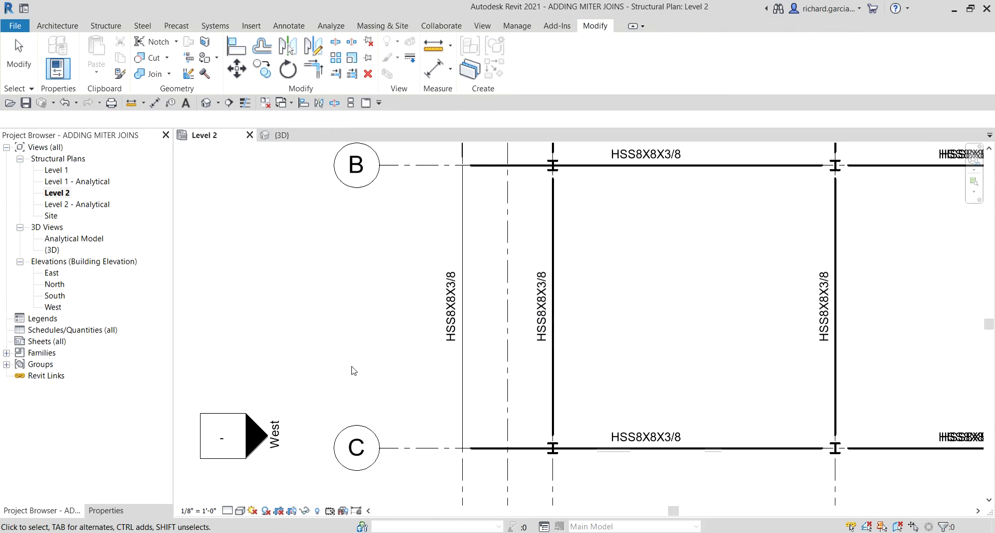
click(282, 135)
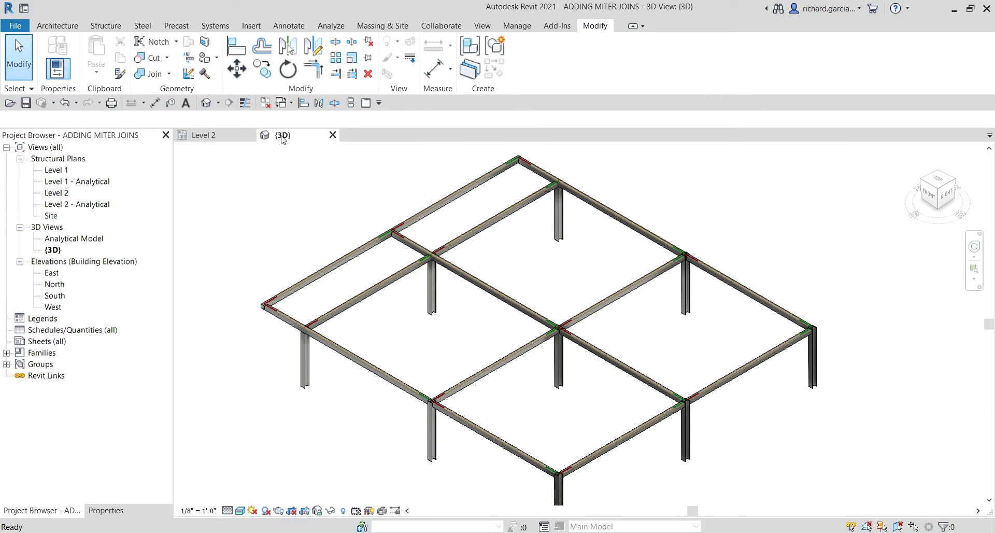
shift+middle_drag(407, 290, 555, 315)
scroll(402, 345, up, 5)
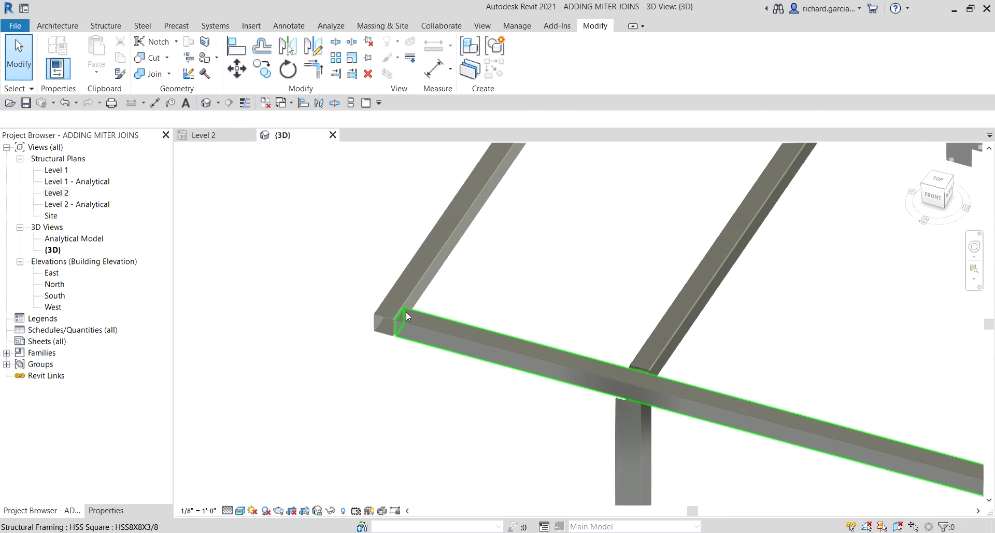
scroll(406, 311, up, 6)
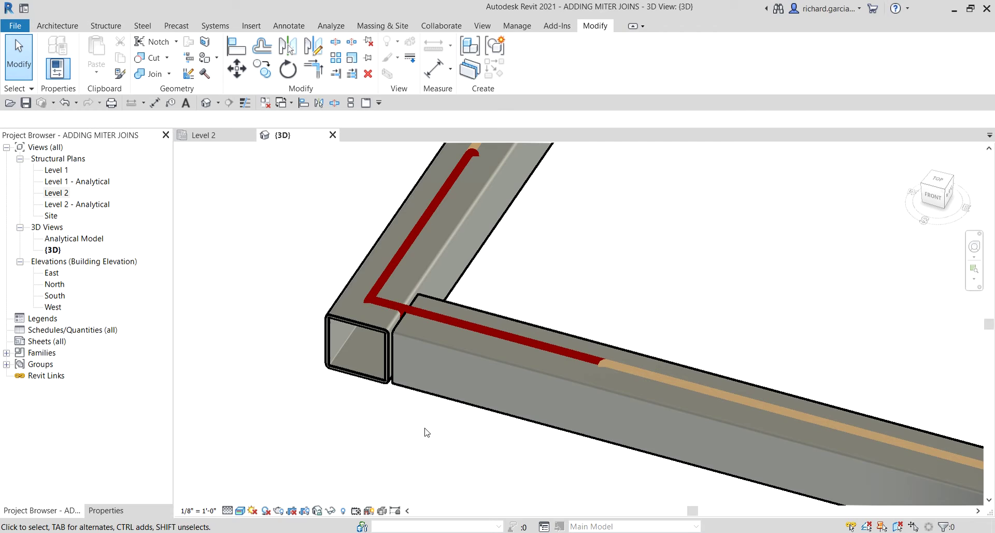
scroll(525, 270, down, 3)
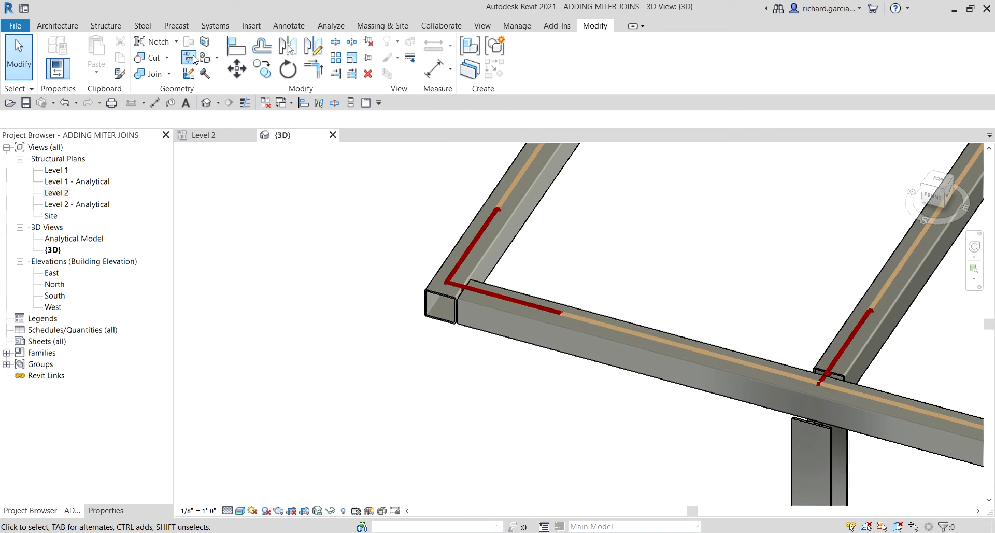
Cycle the beam end arrows at the first corner until both HSS beams are mitered.
click(193, 58)
scroll(445, 303, up, 2)
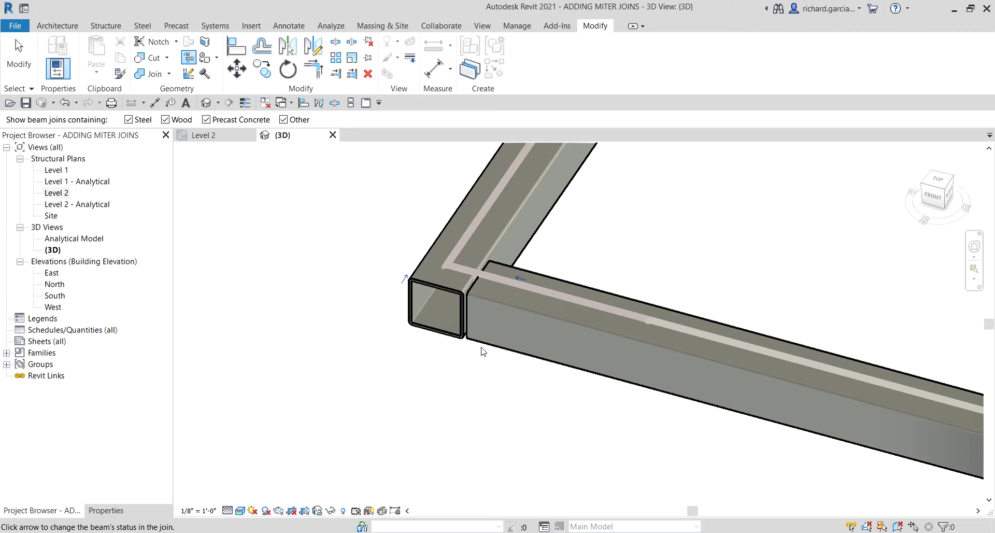
scroll(554, 239, down, 5)
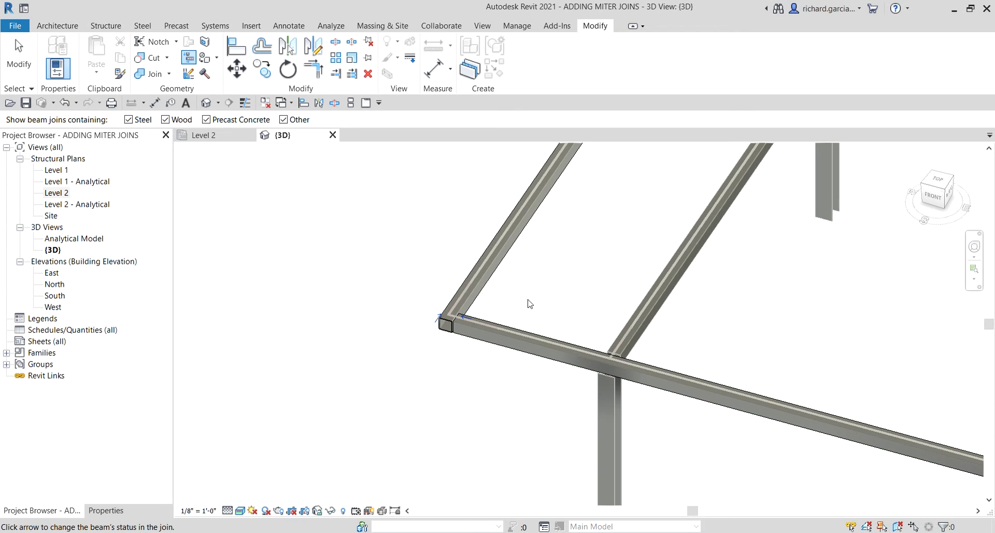
scroll(441, 316, up, 5)
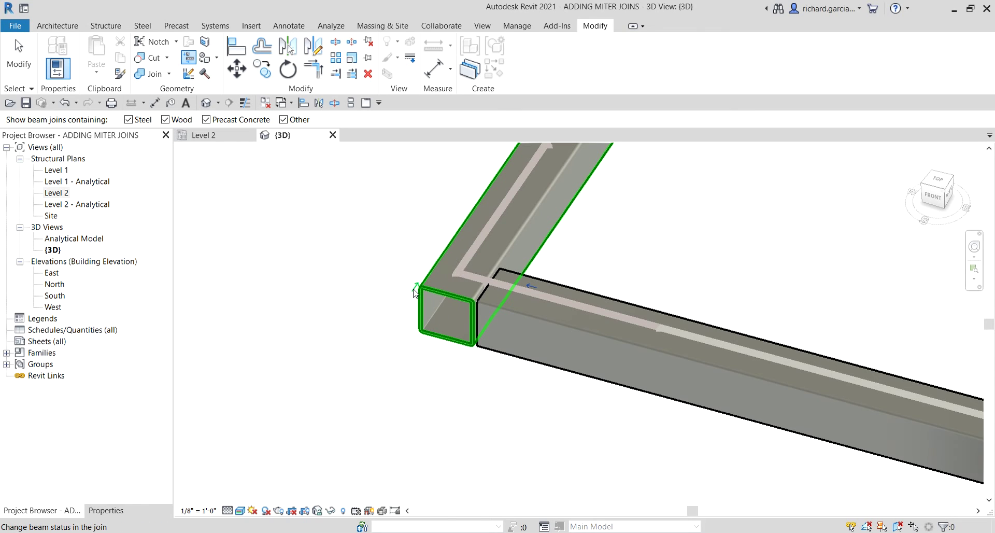
click(415, 289)
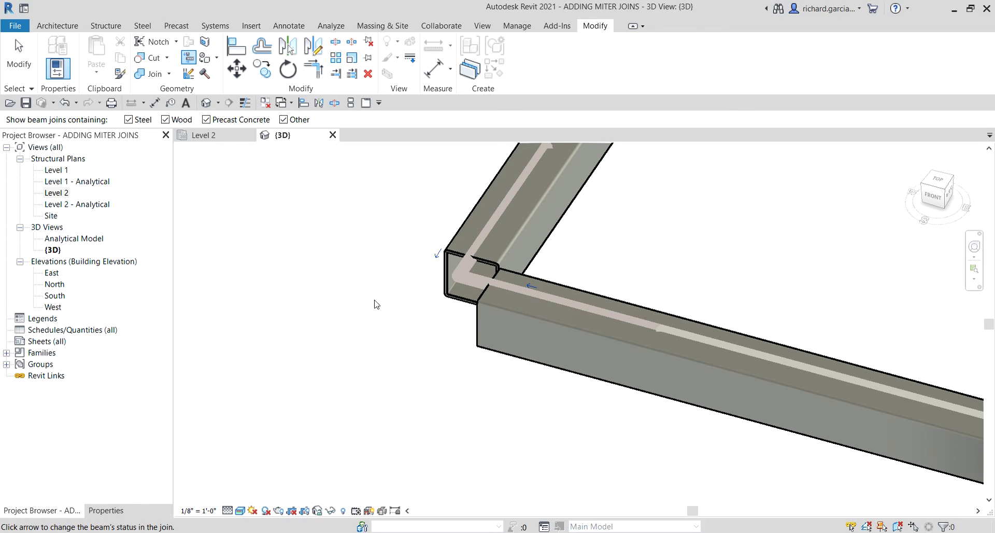
click(438, 254)
click(533, 284)
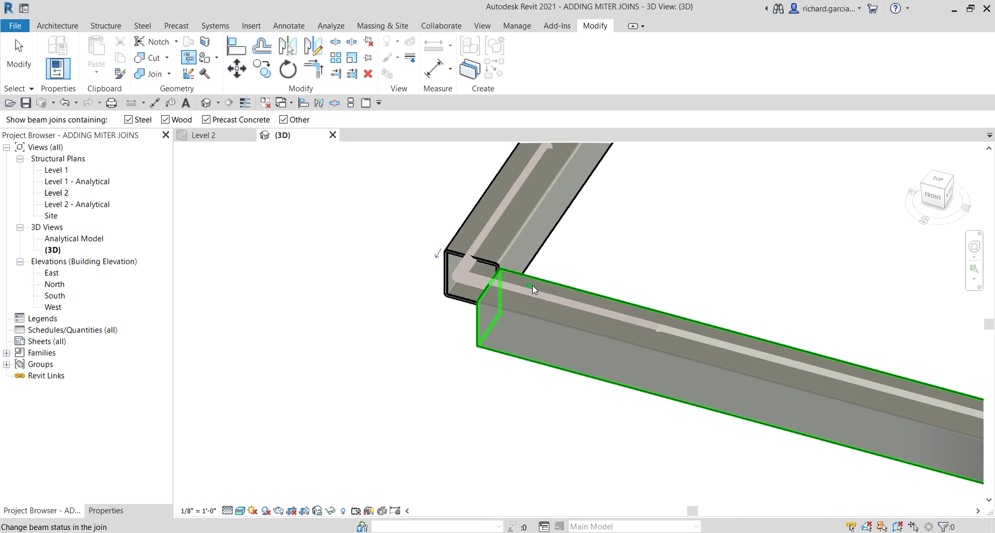
click(532, 285)
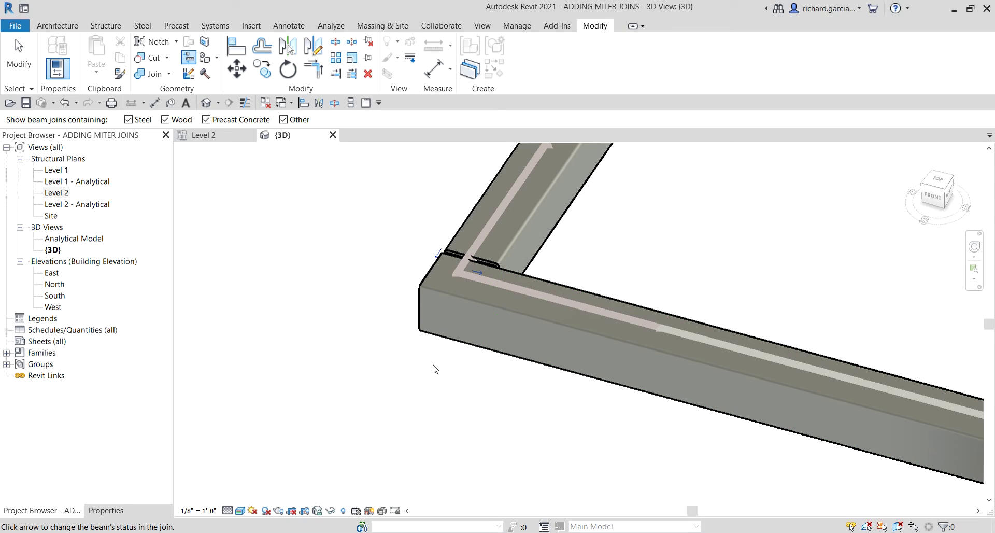
click(438, 256)
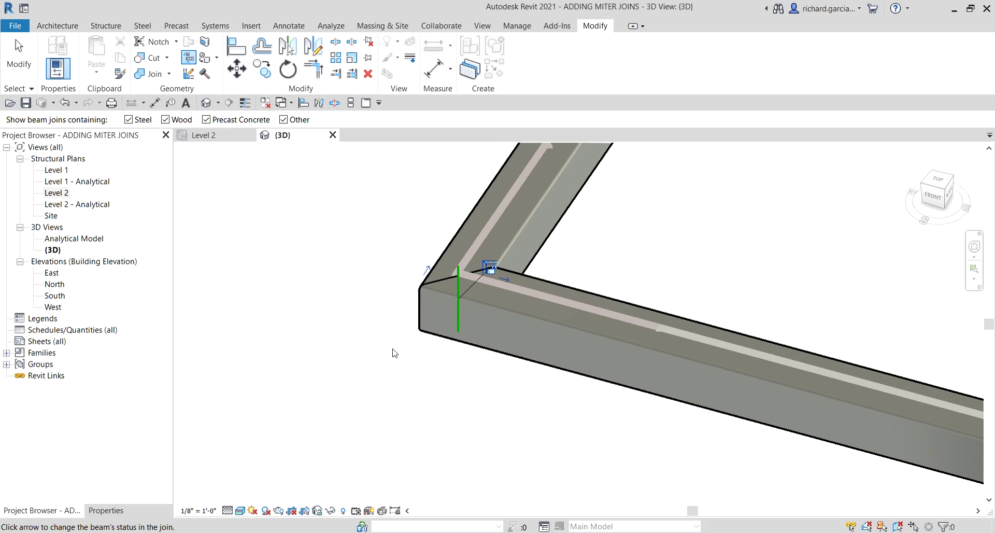
Lock the miter join at the first corner.
scroll(503, 247, up, 2)
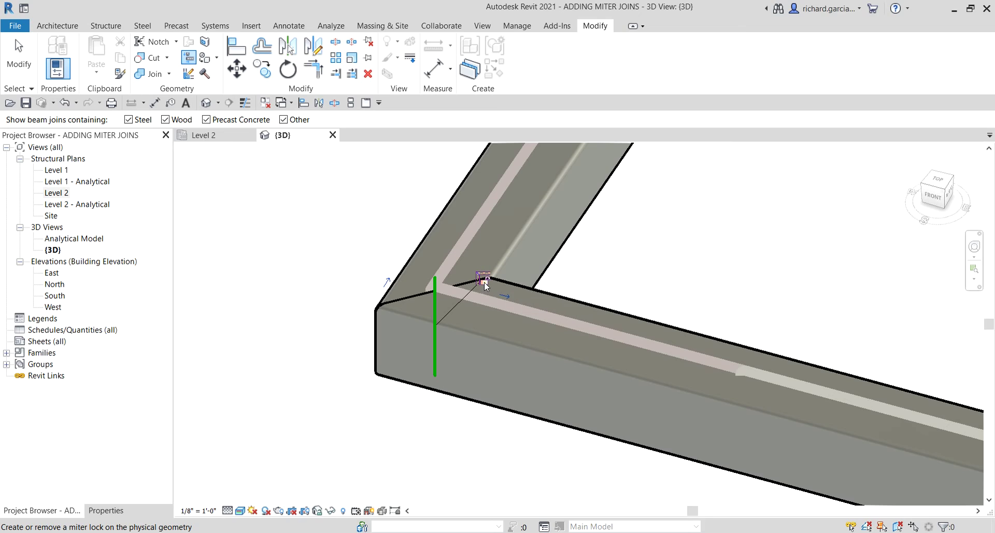
click(484, 282)
click(484, 281)
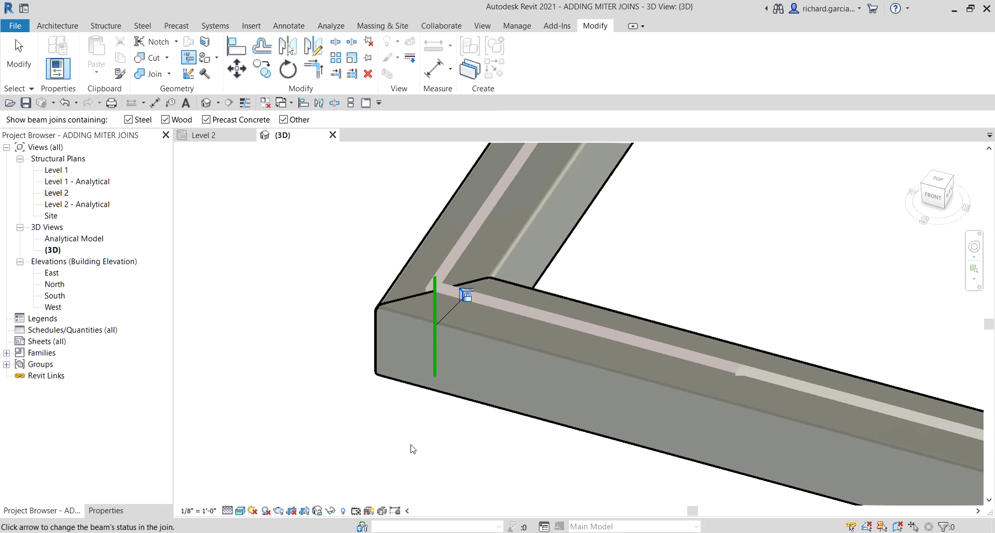
scroll(347, 378, down, 4)
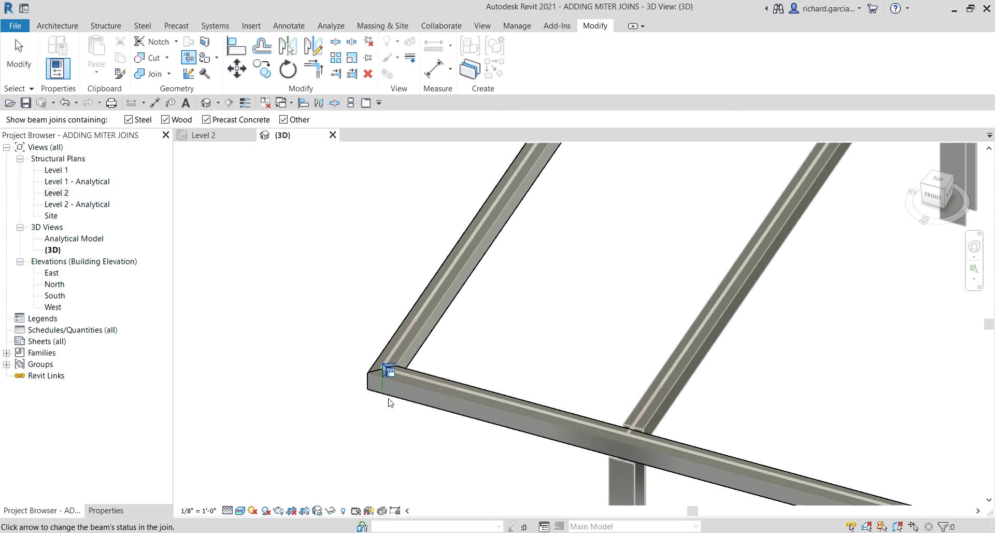
Finish the first join edit and orbit the 3D view to the second frame corner.
key(Escape)
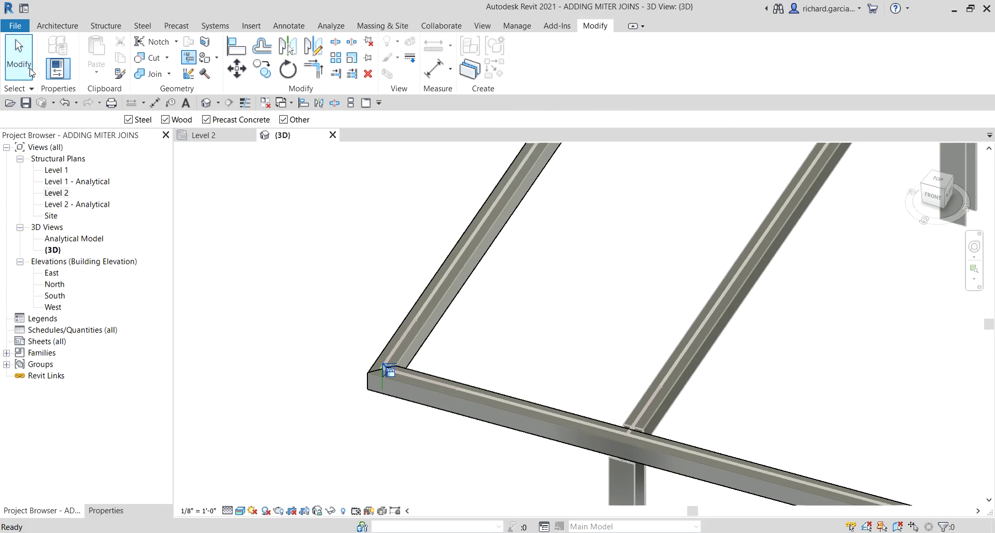
shift+middle_drag(383, 428, 606, 241)
scroll(627, 342, up, 3)
scroll(677, 369, down, 3)
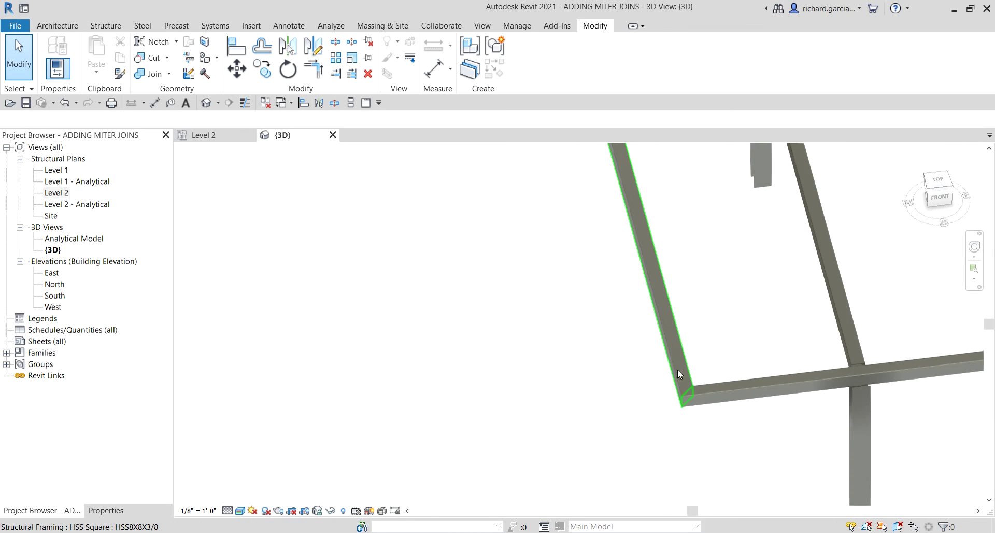
shift+middle_drag(677, 369, 547, 241)
scroll(549, 236, up, 5)
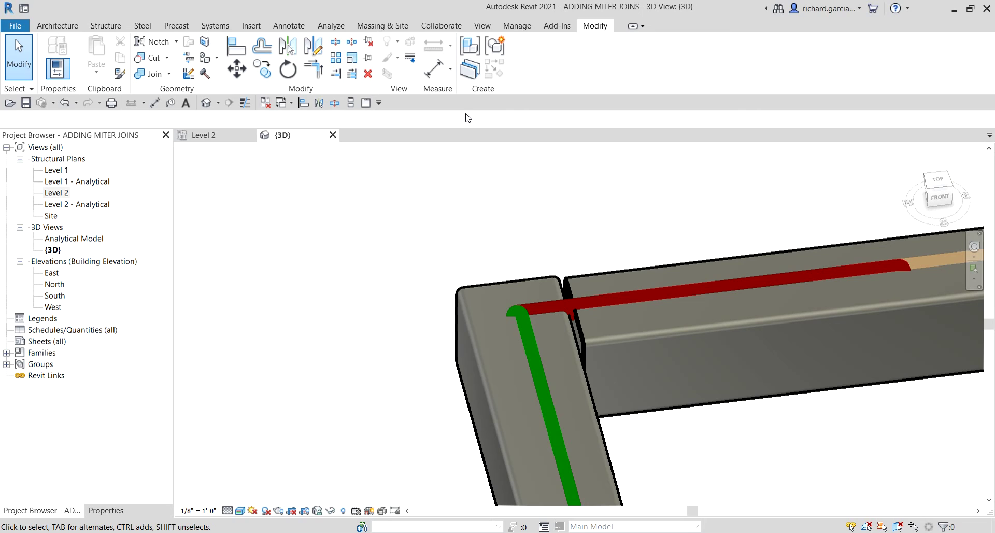
Miter the two beams at the second corner and lock the miter join.
click(190, 57)
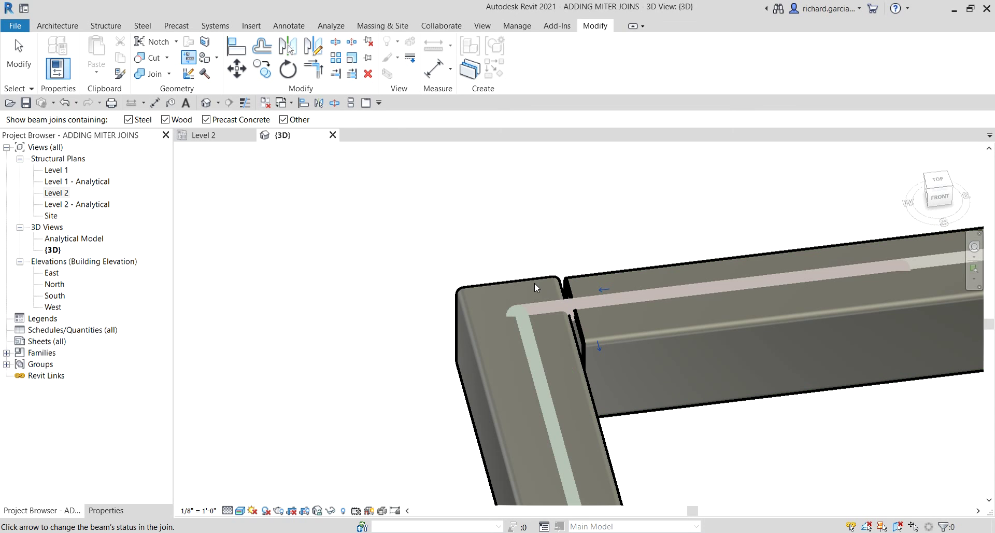
click(606, 288)
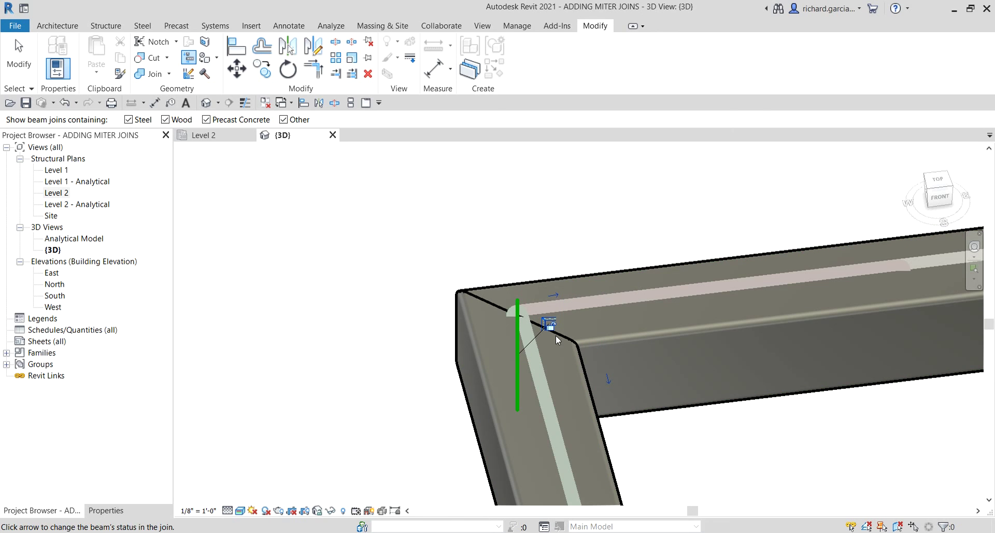
click(551, 327)
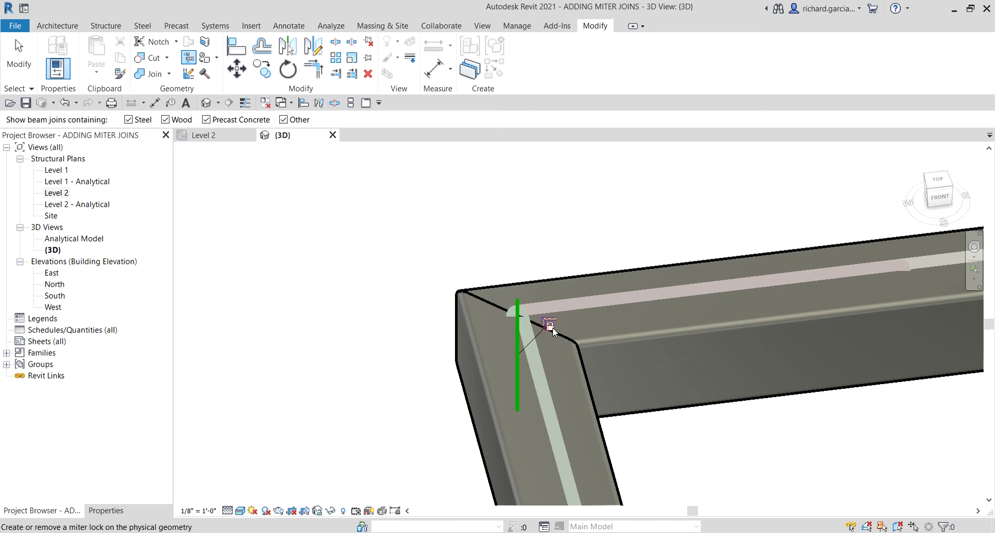
scroll(309, 317, down, 5)
middle_drag(295, 344, 359, 314)
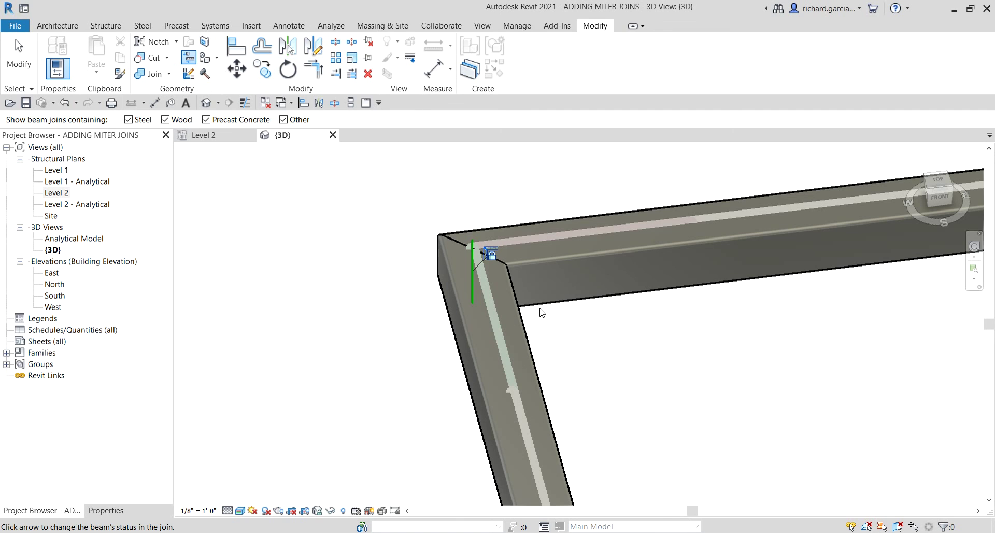
scroll(569, 338, down, 4)
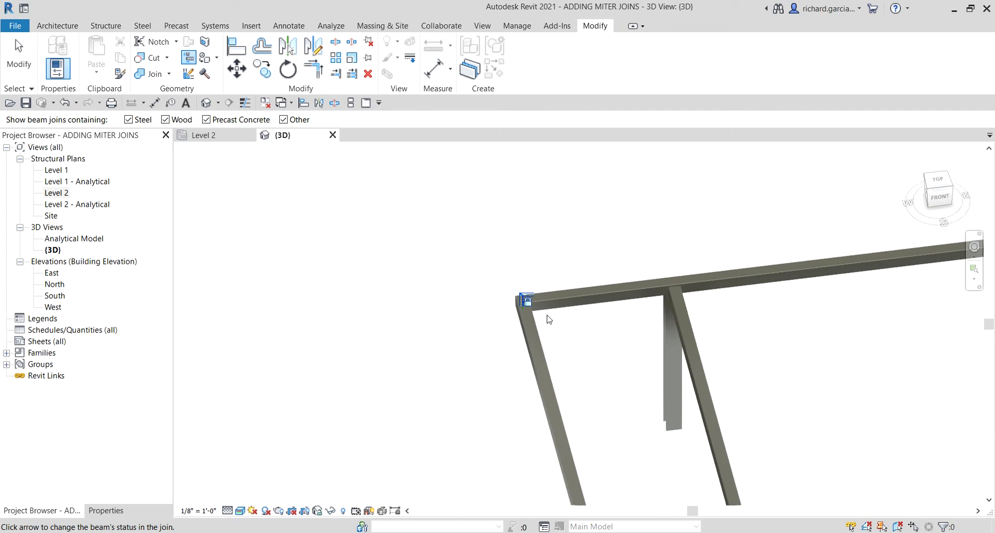
middle_drag(572, 311, 571, 403)
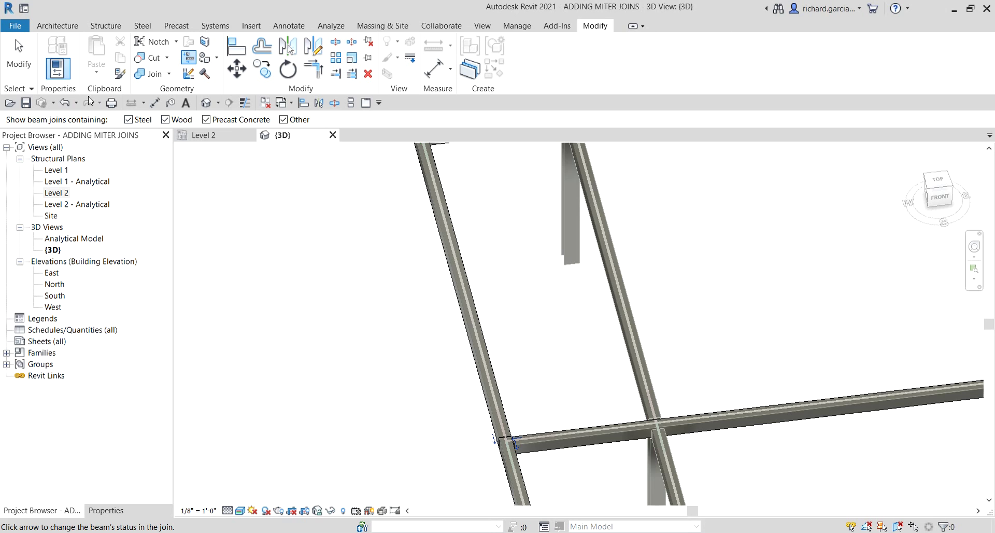
Exit Beam/Column Joins and frame the entire steel beam frame in the 3D view.
click(19, 57)
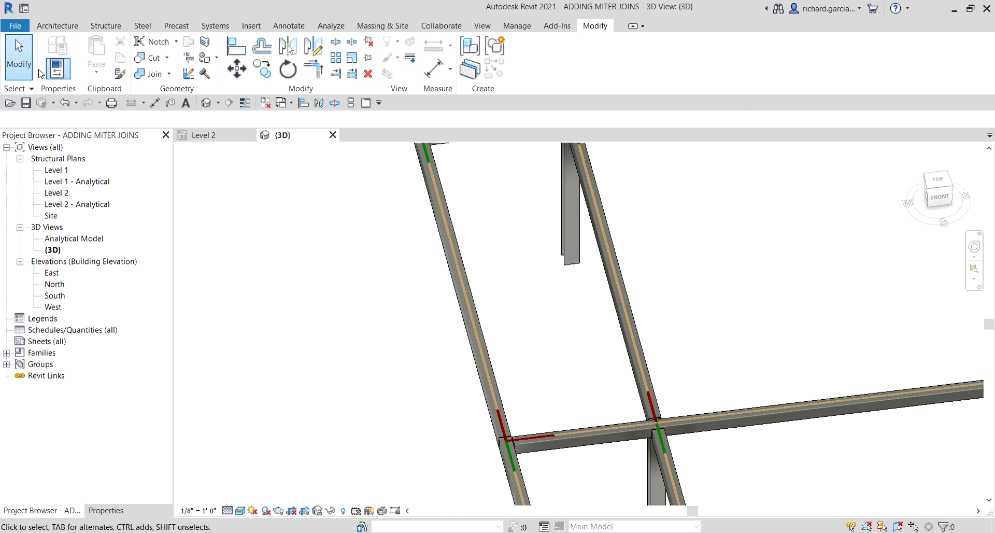
scroll(557, 329, down, 5)
shift+middle_drag(606, 409, 716, 298)
scroll(673, 274, up, 5)
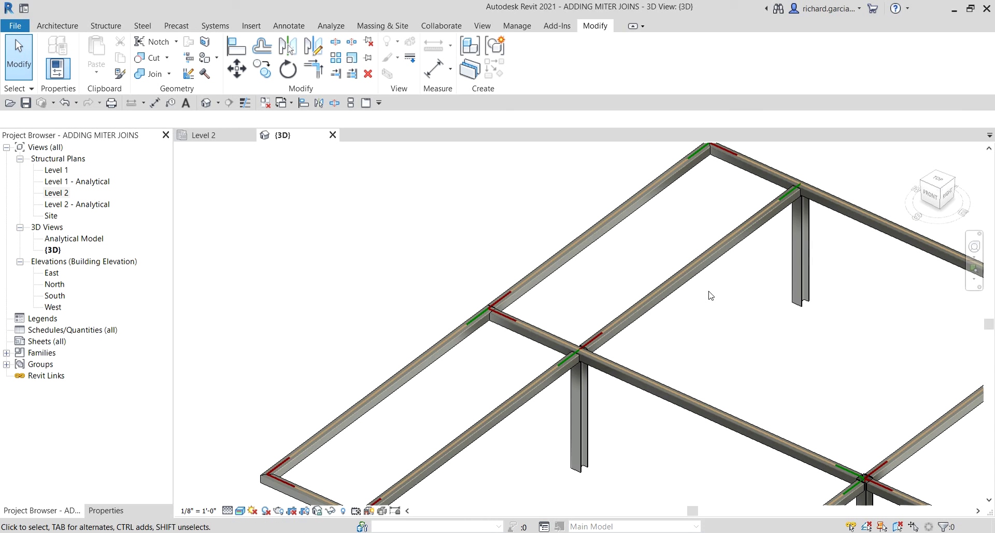
middle_click(715, 299)
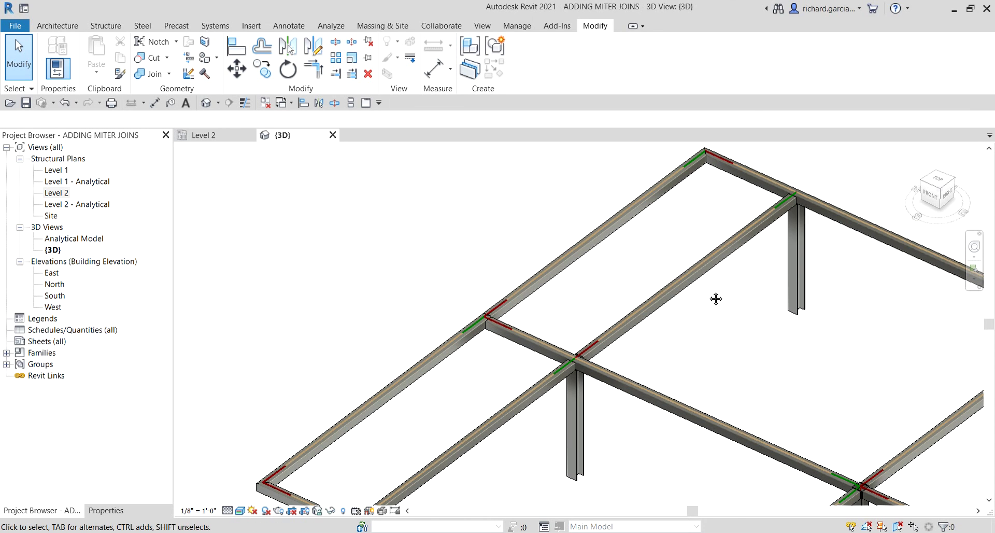